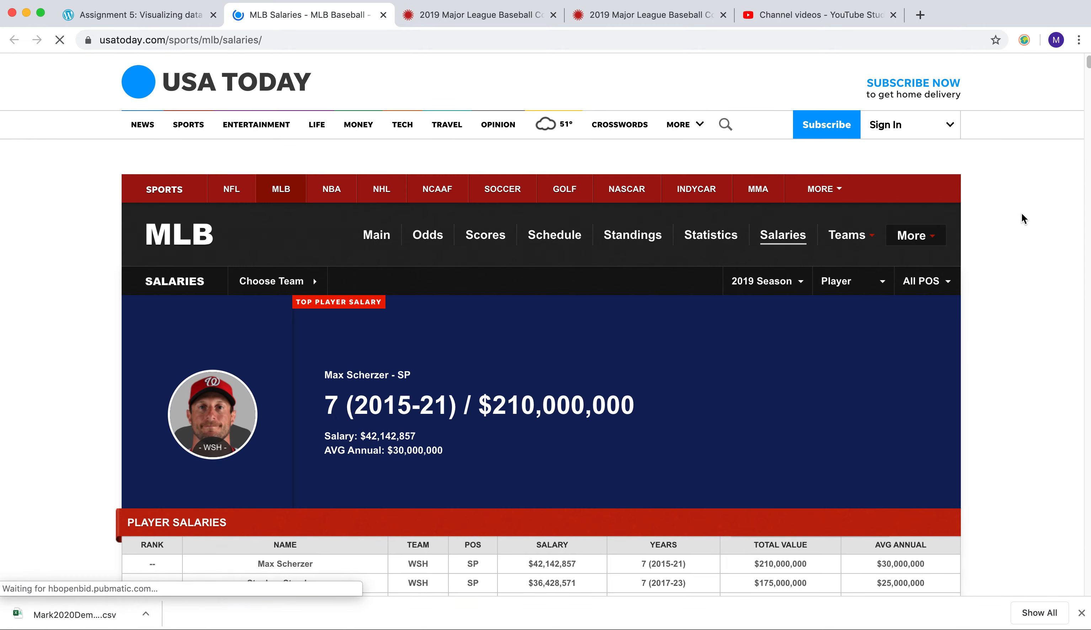
Step: Examine the MLB player salaries table on USA Today and the list of available seasons
scroll(1024, 217, down, 1)
scroll(1023, 218, down, 3)
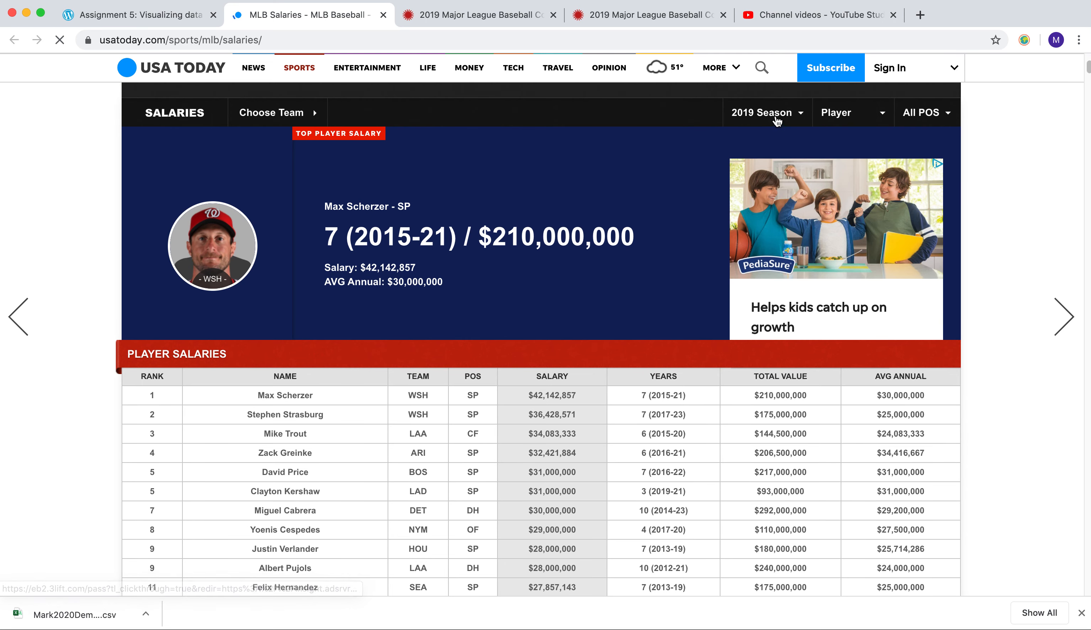
click(775, 116)
scroll(813, 181, down, 1)
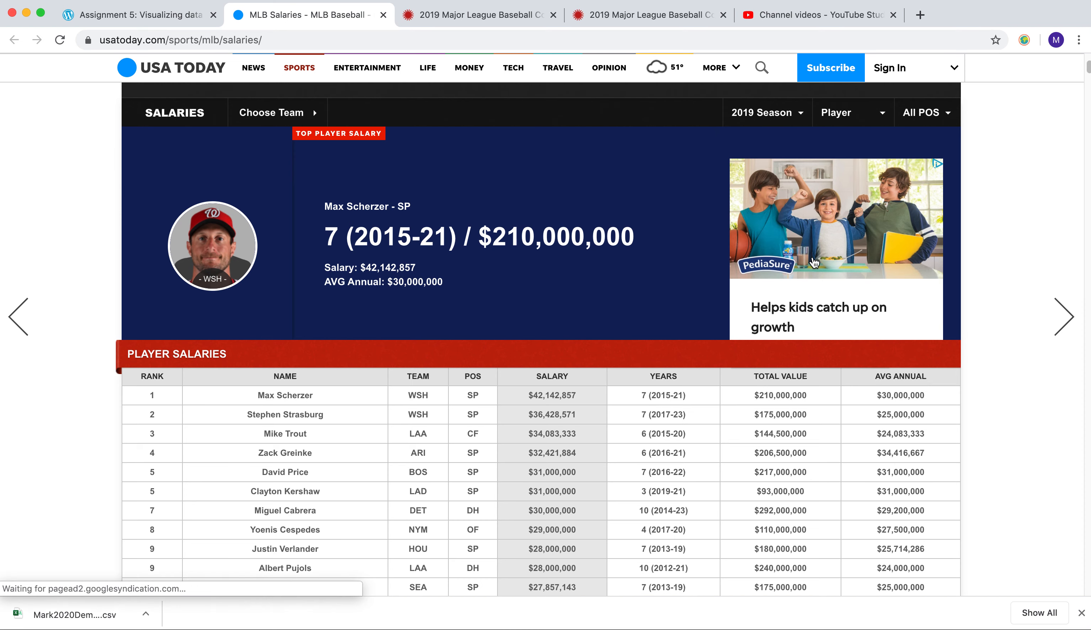
click(798, 121)
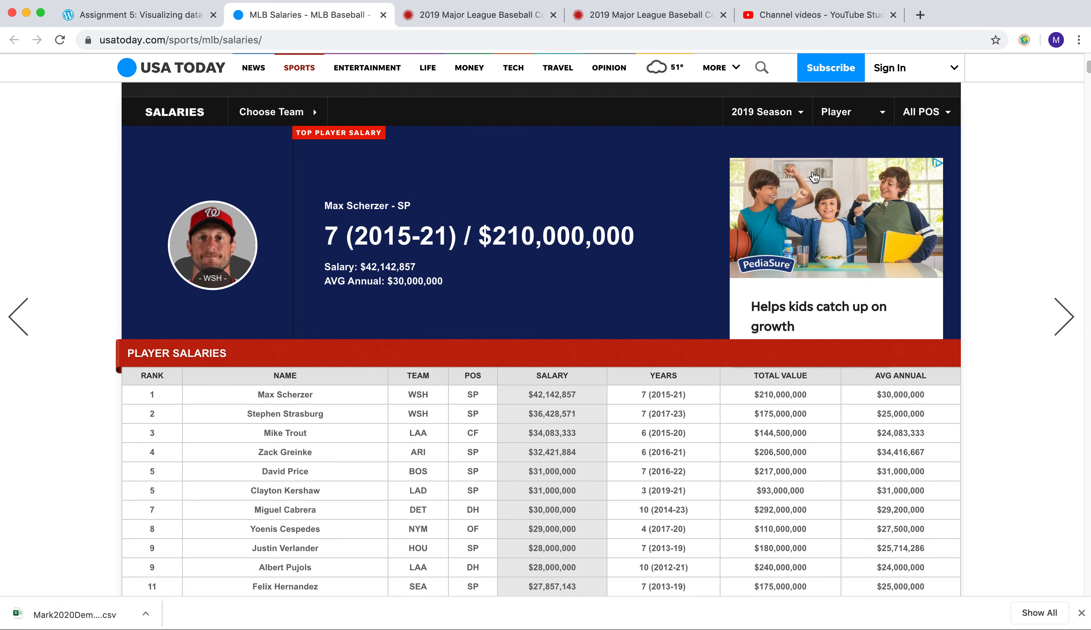
mouse_move(796, 120)
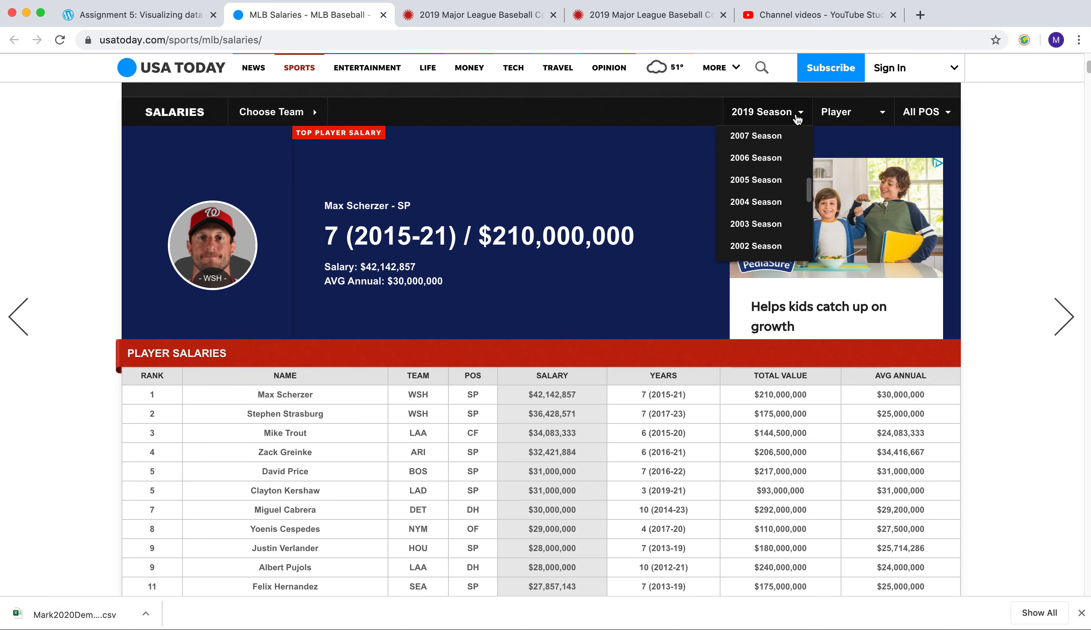
scroll(808, 174, up, 6)
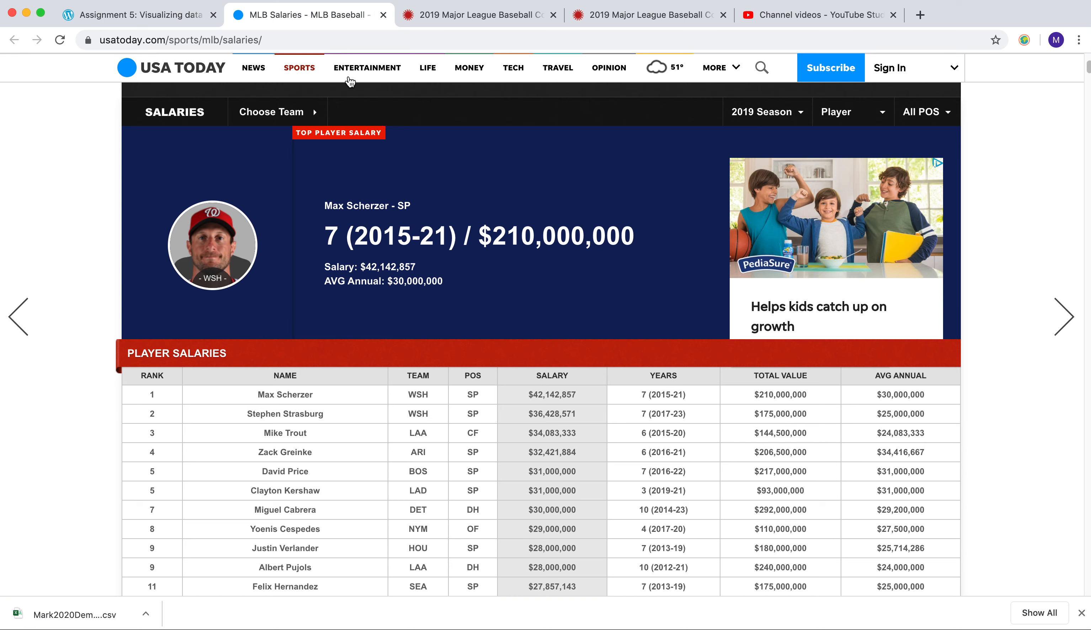
Step: Read the Visualization 4 instructions in the WordPress assignment, from scraping the table and exporting the CSV to publishing the chart
click(176, 17)
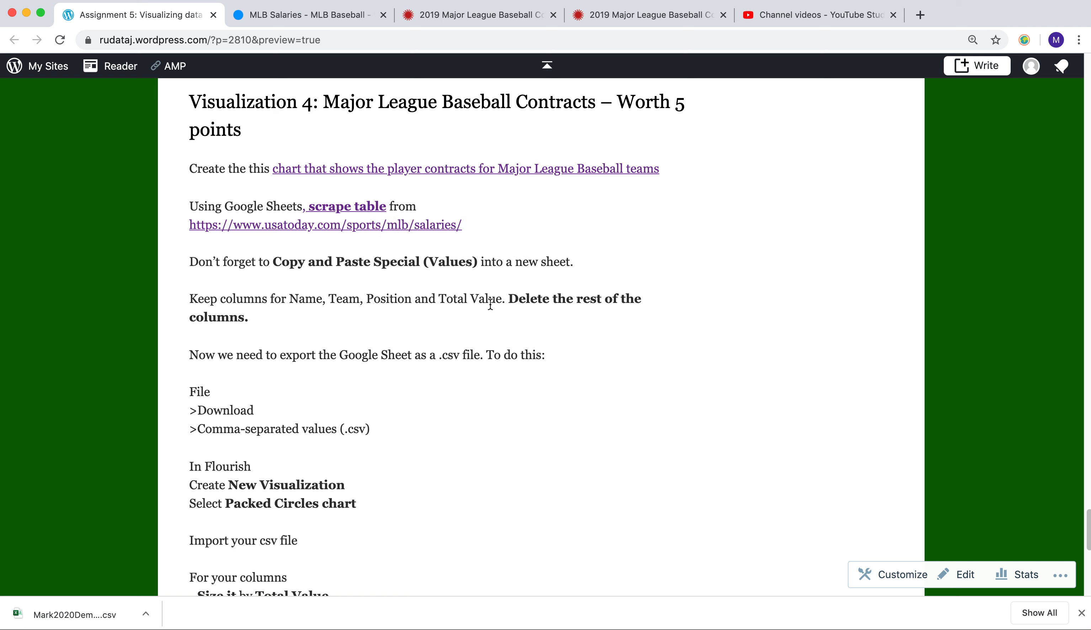
drag(273, 263, 478, 263)
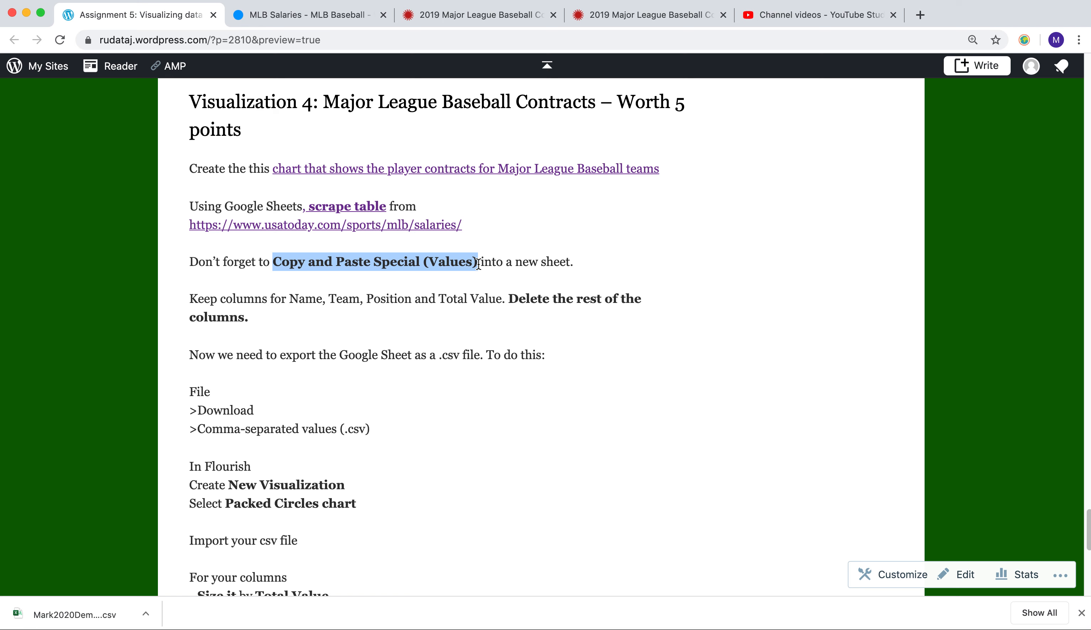
click(350, 314)
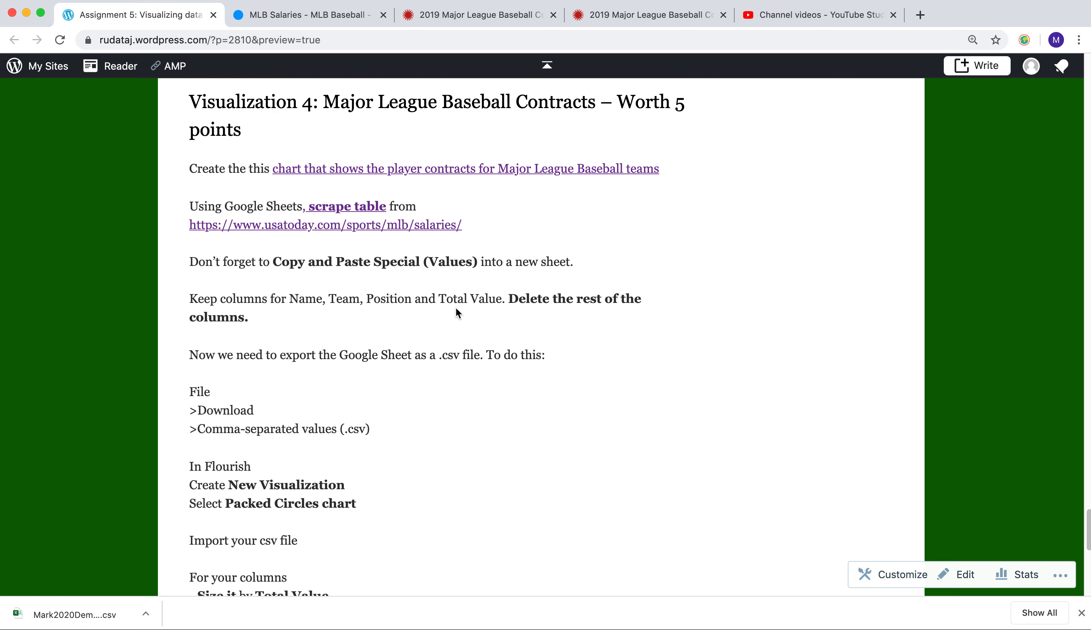
scroll(450, 311, down, 3)
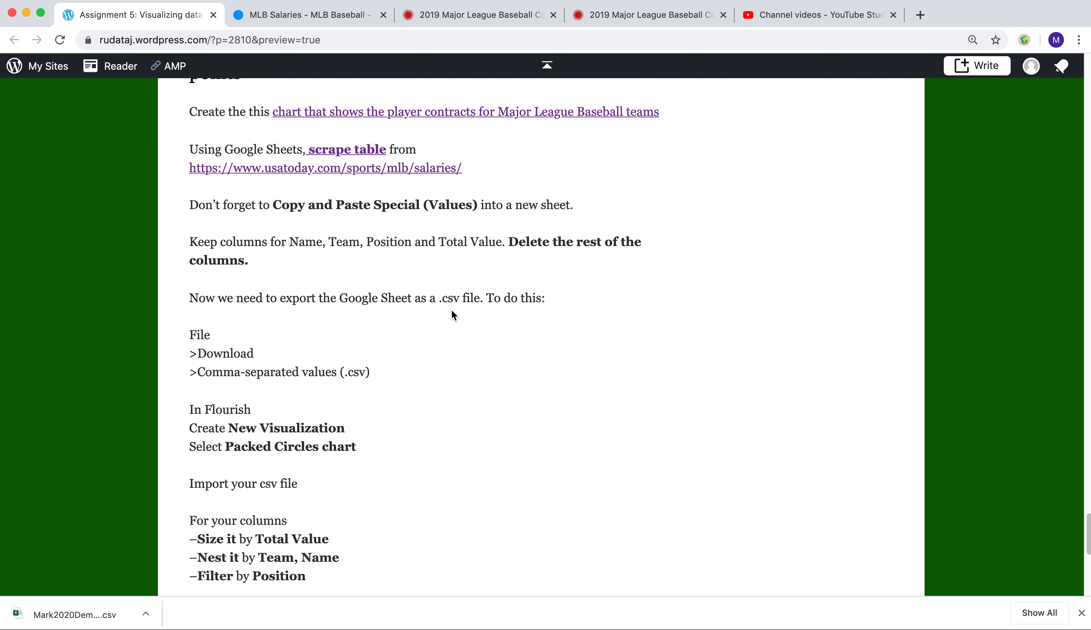
scroll(451, 311, down, 3)
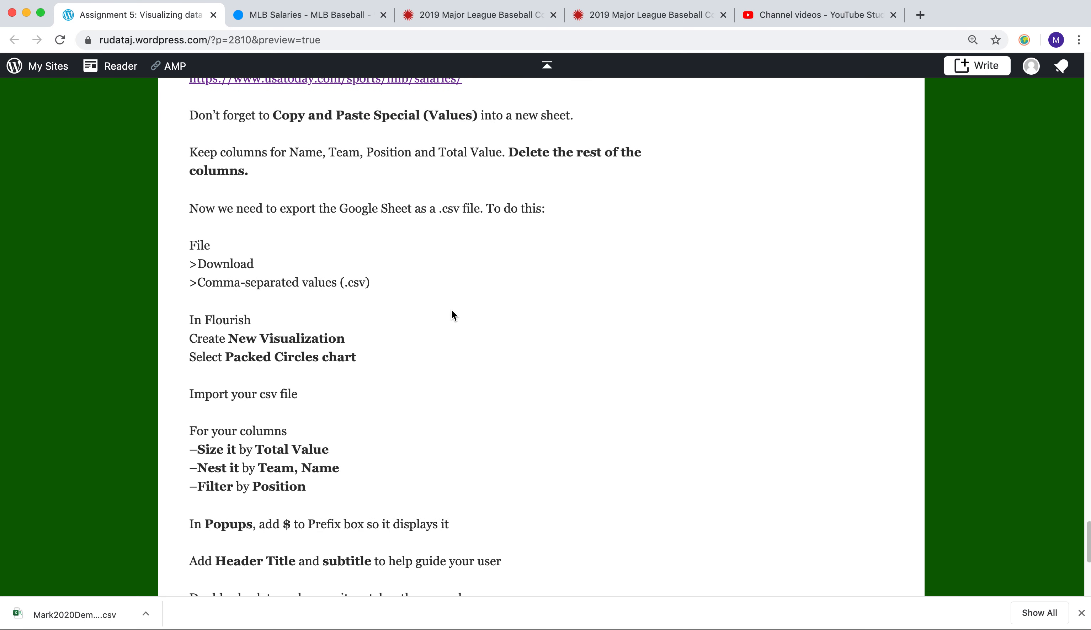
scroll(455, 265, down, 2)
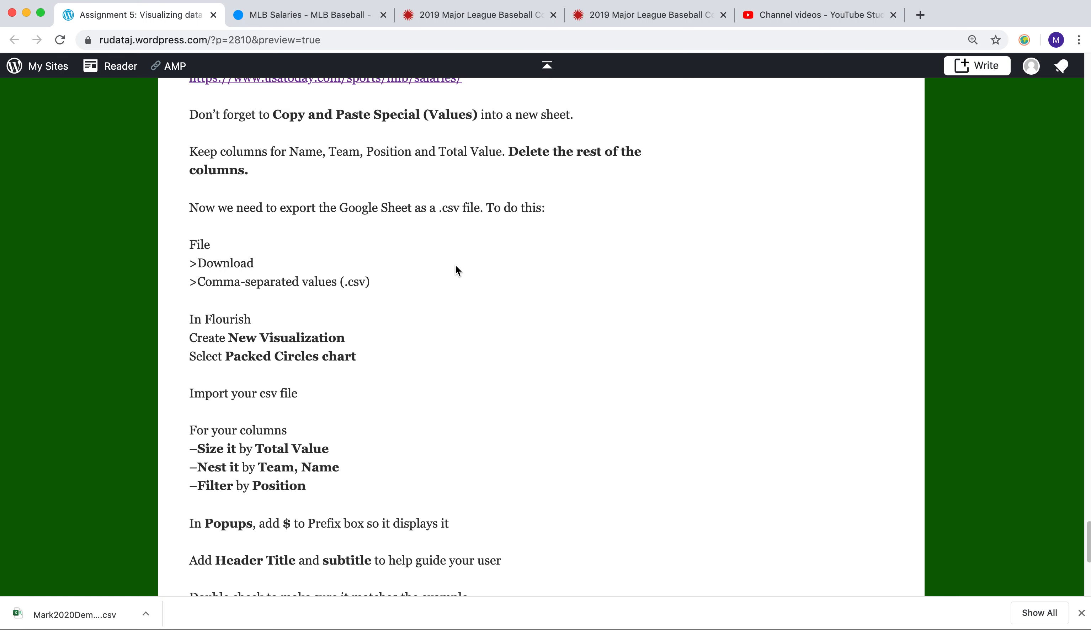
scroll(456, 266, down, 1)
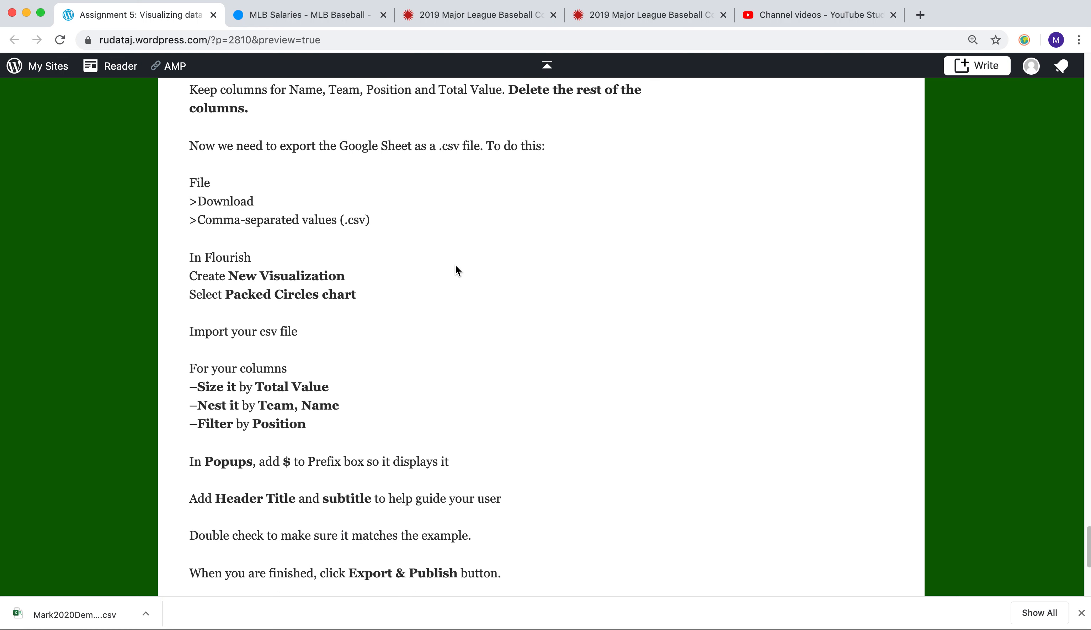
scroll(455, 265, down, 1)
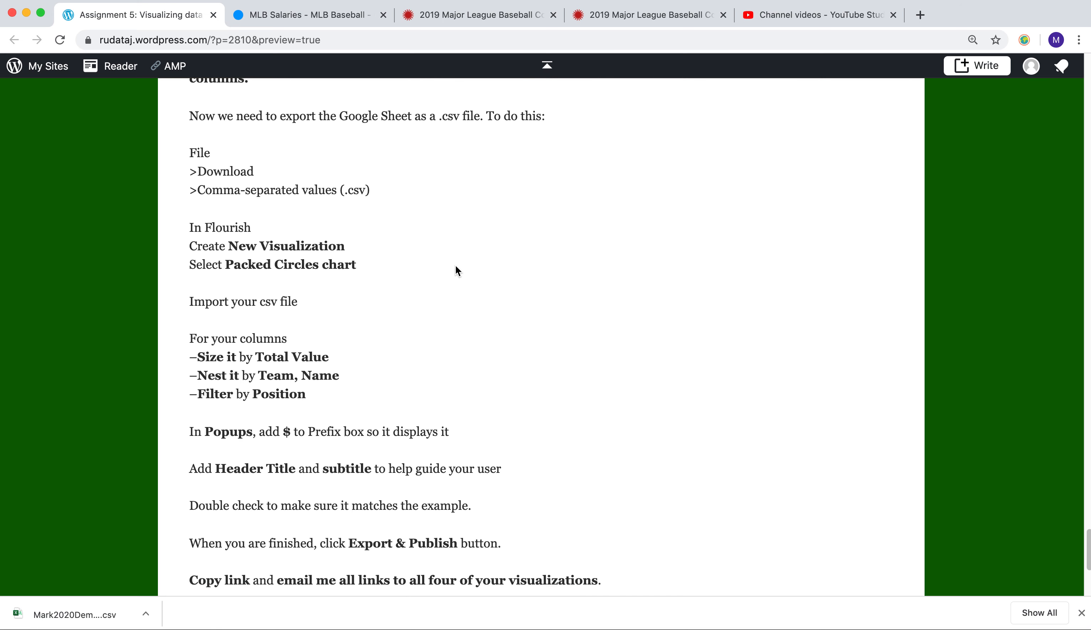
scroll(455, 266, down, 2)
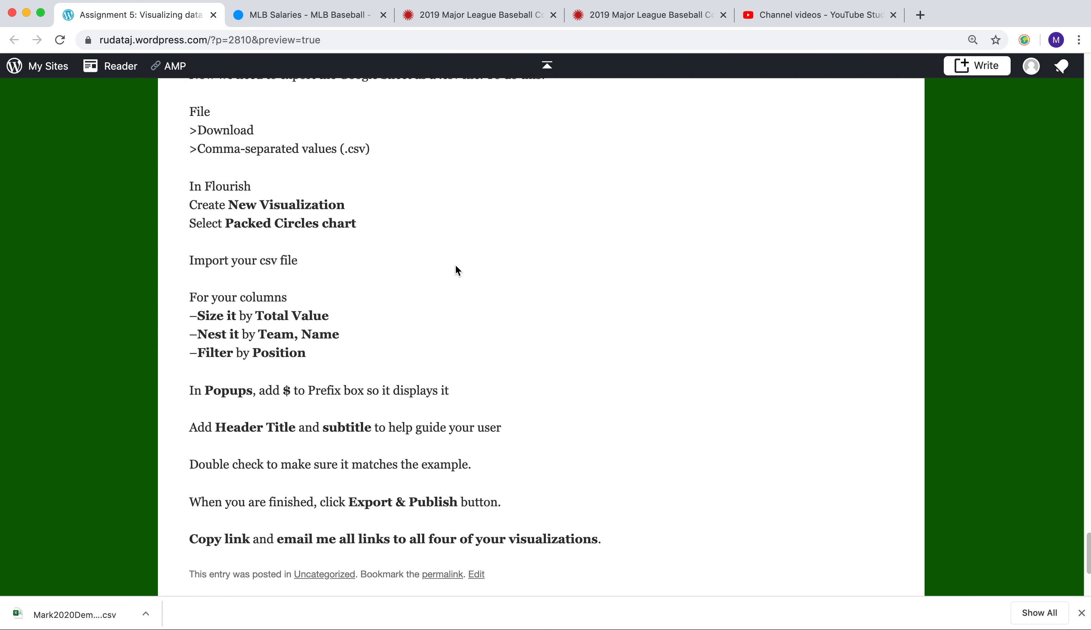
scroll(455, 270, down, 4)
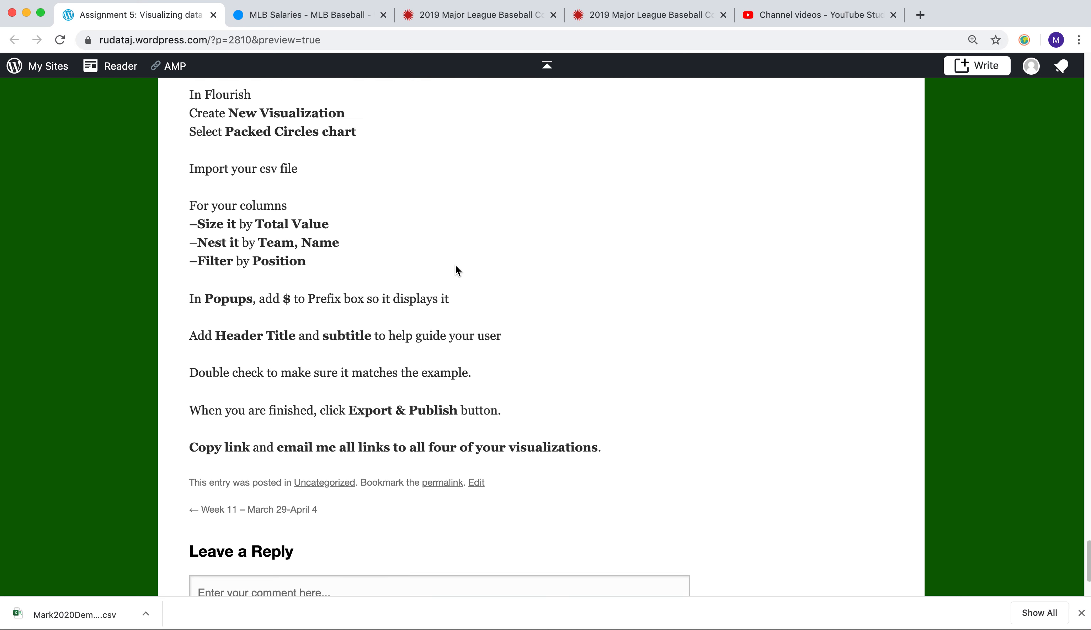
Step: Switch to the Flourish editor for 2019 Major League Baseball Contracts and examine its data sheet and column assignments
click(624, 18)
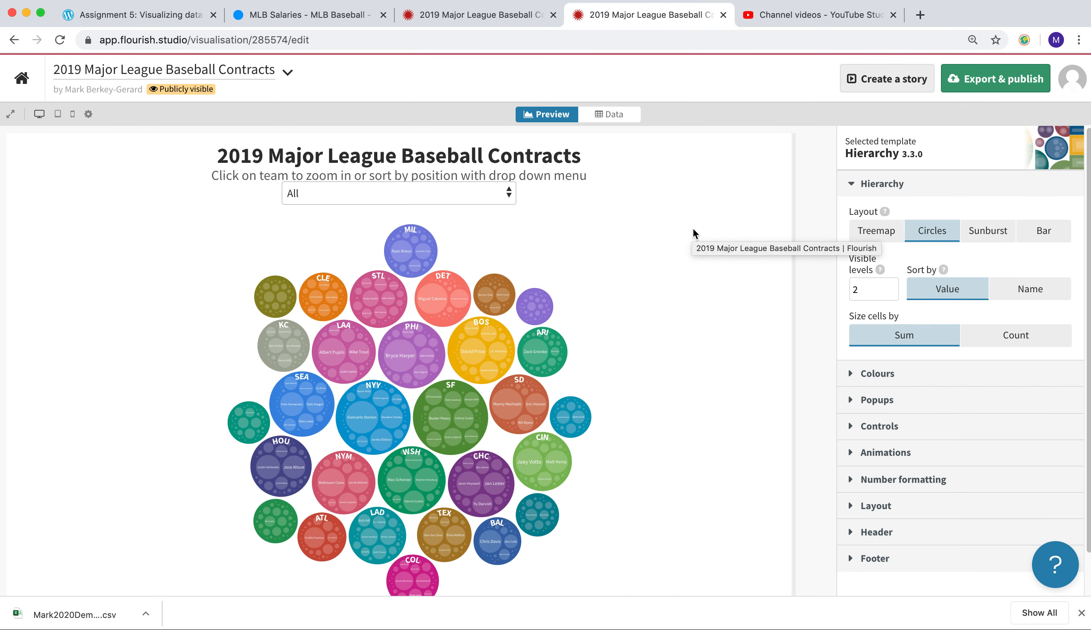
click(619, 116)
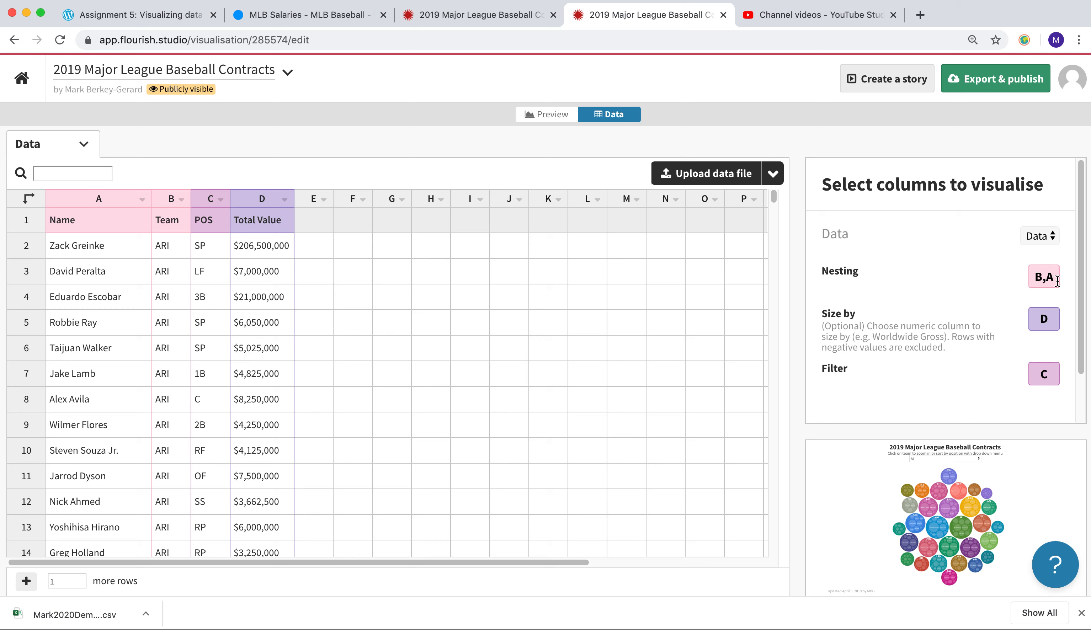
Step: Set the published chart's position filter to All and zoom in on the PHI team circle
click(489, 18)
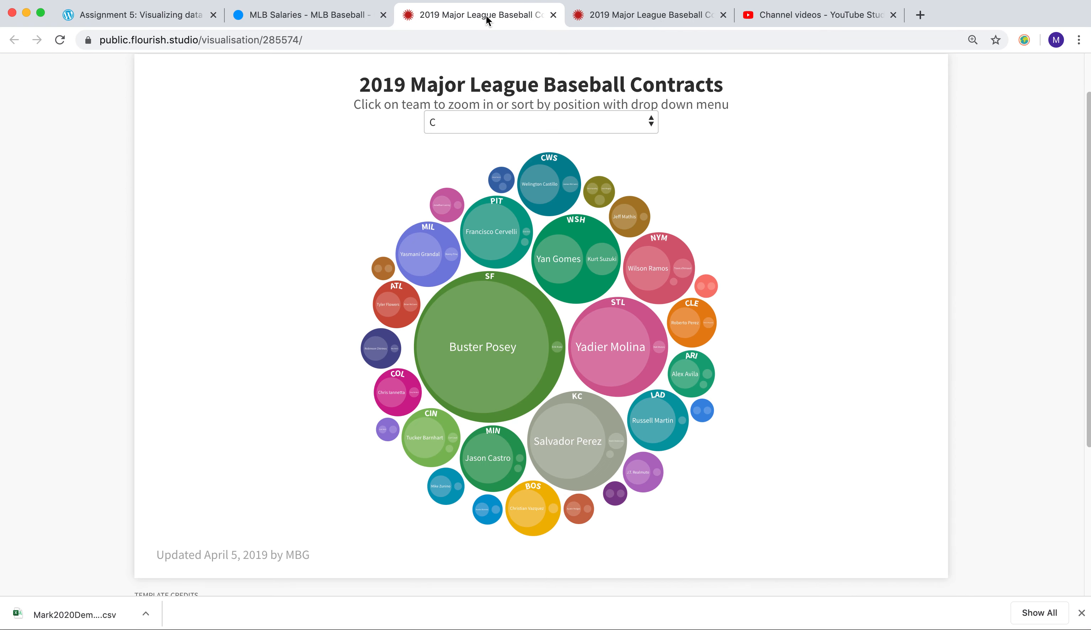
click(641, 125)
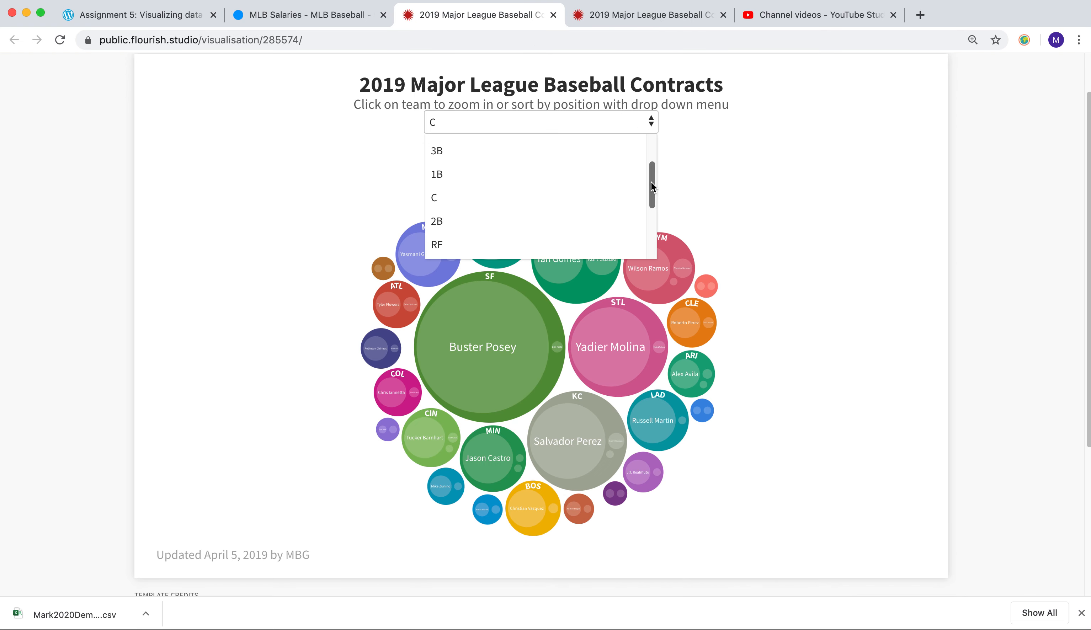
drag(651, 177, 646, 138)
click(489, 146)
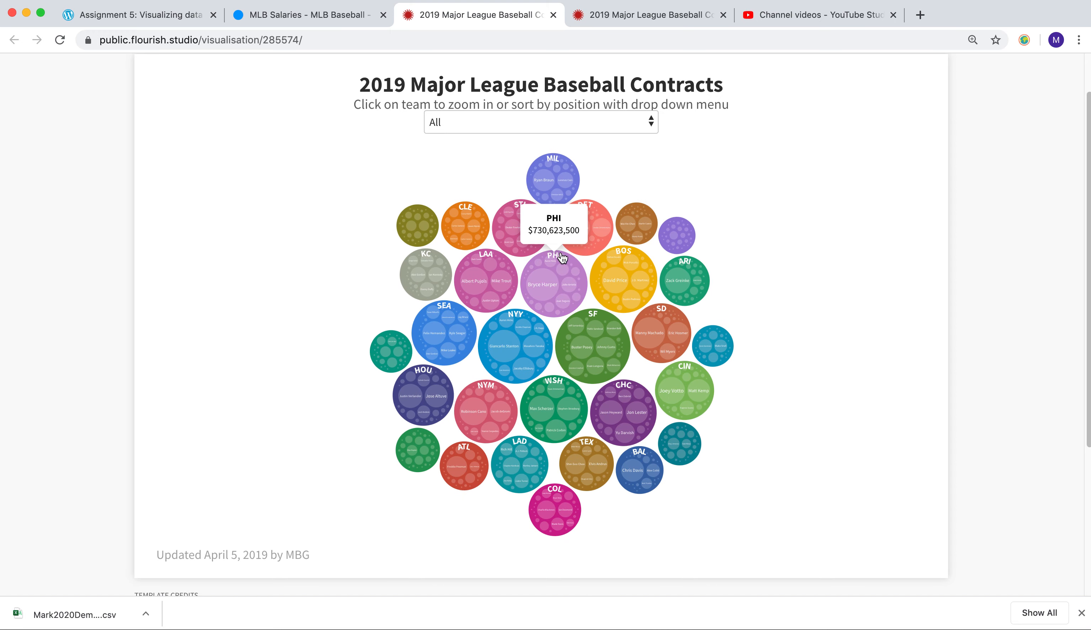
click(574, 268)
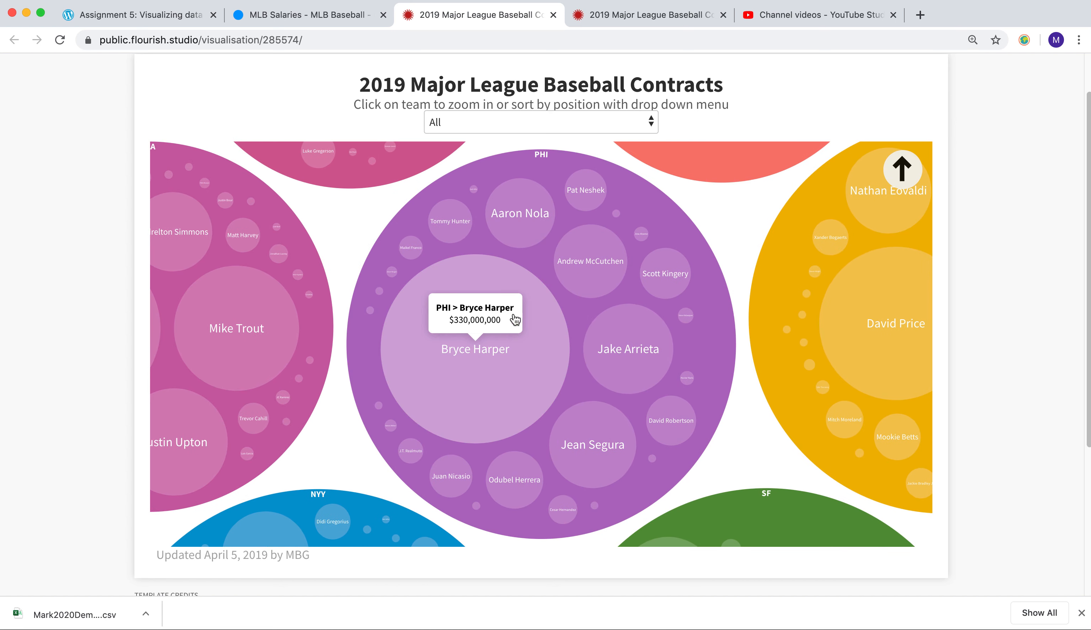
Step: Compare the Nesting, Size by and Filter column assignments in the Flourish editor with the position filter in the chart preview
click(630, 16)
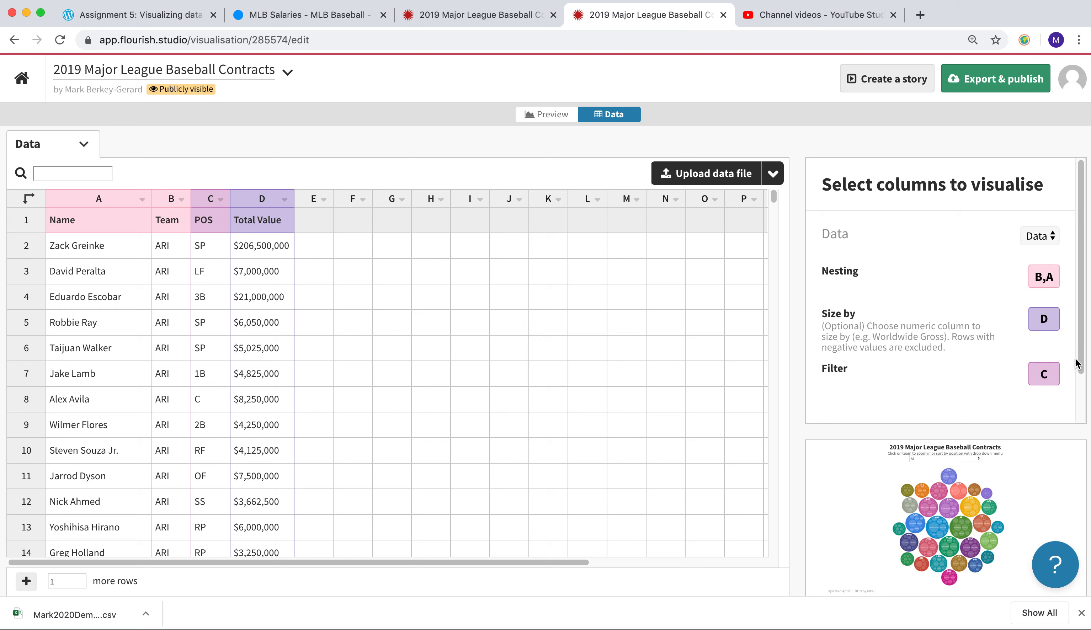
drag(1081, 364, 1079, 384)
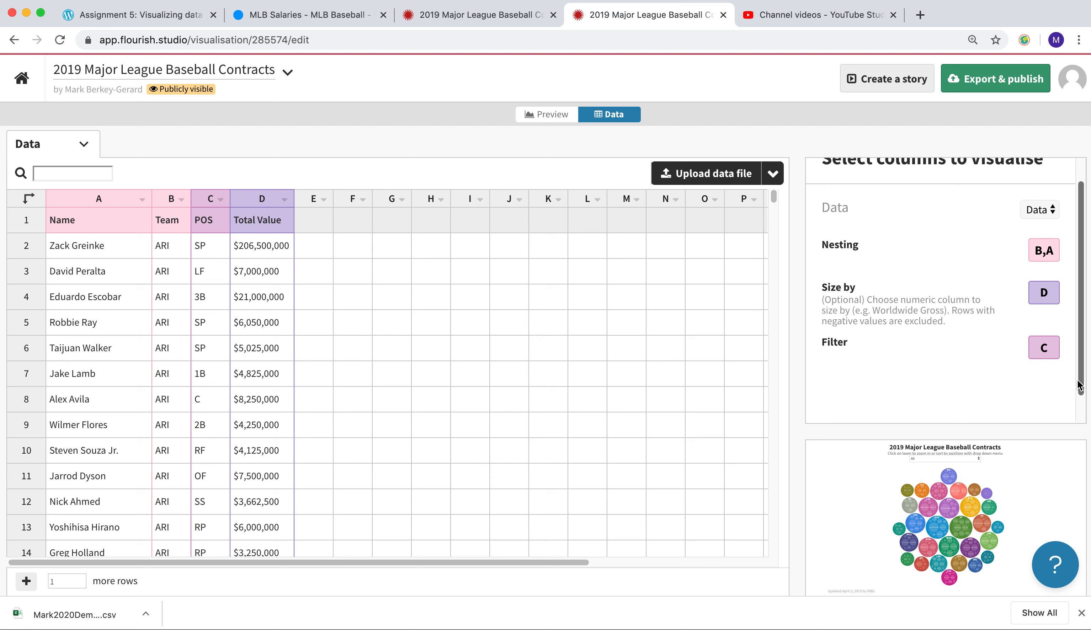
click(544, 115)
click(506, 194)
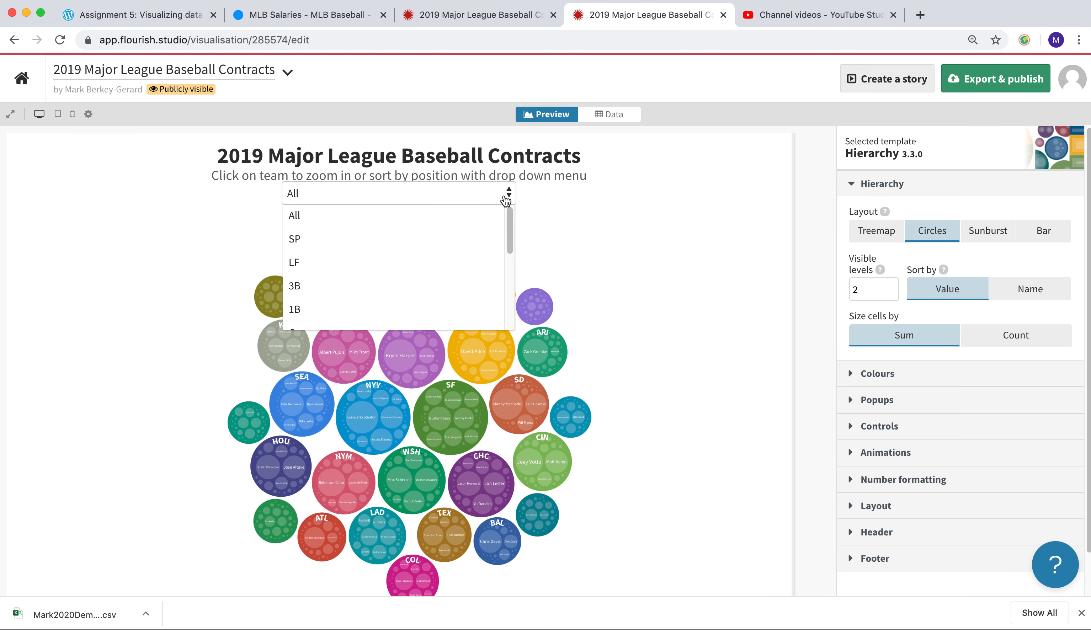
click(613, 116)
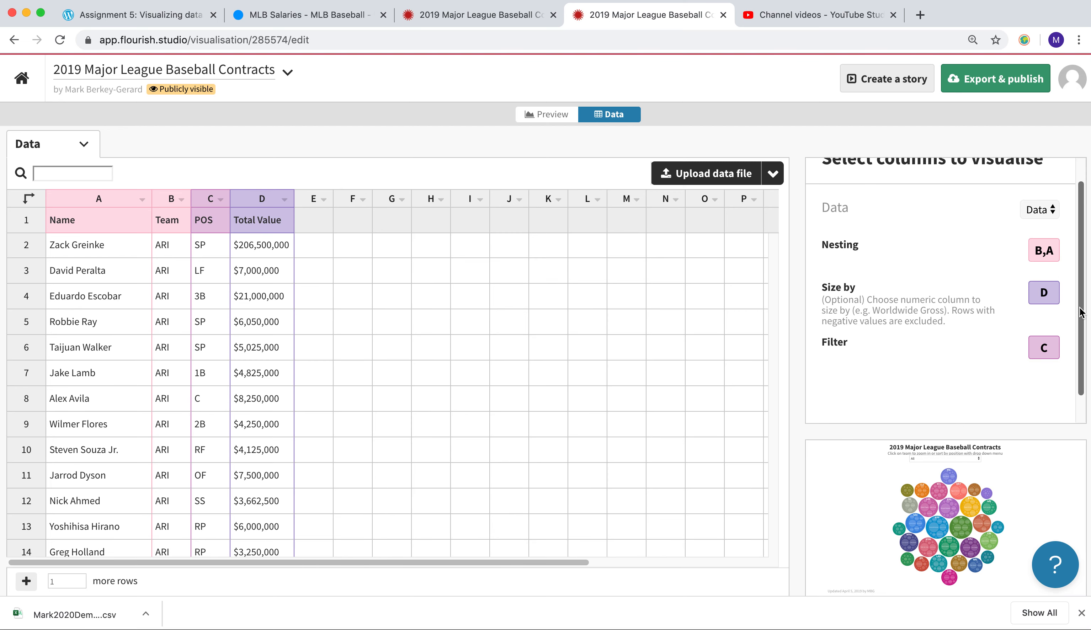
scroll(1078, 273, up, 2)
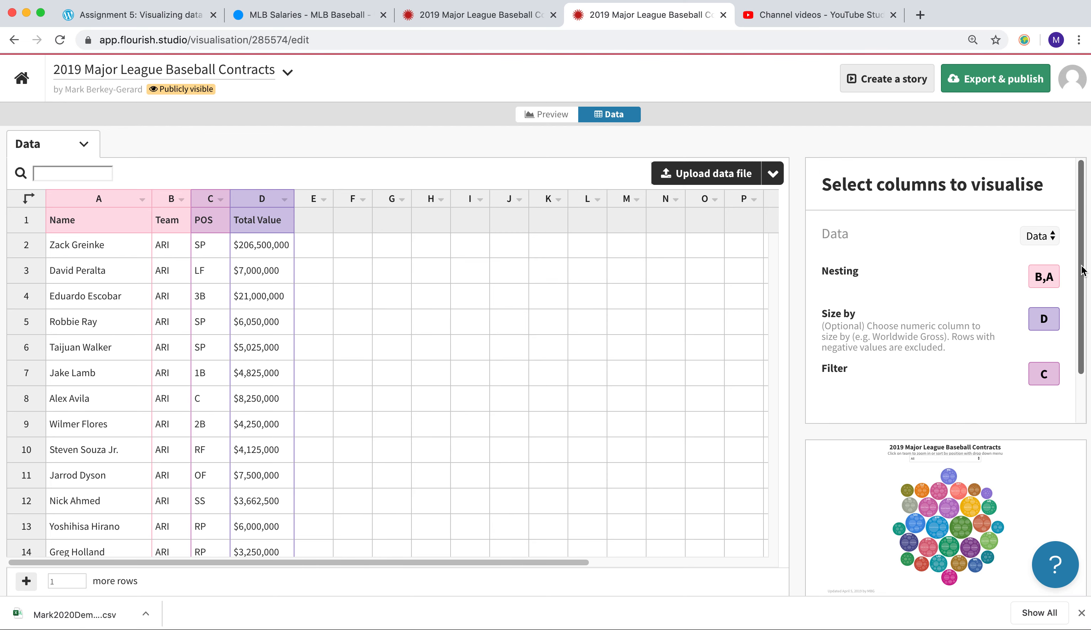
Step: Check the assignment's popup instruction and examine the Popups number styling, including the prefix, in the Flourish chart preview
click(566, 119)
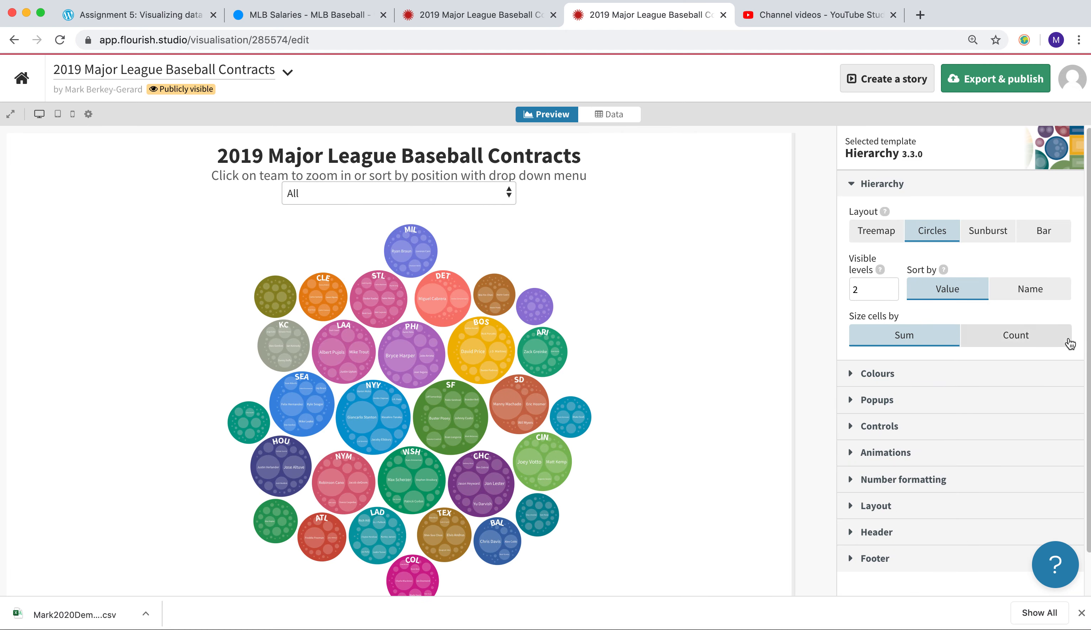
scroll(1071, 344, down, 2)
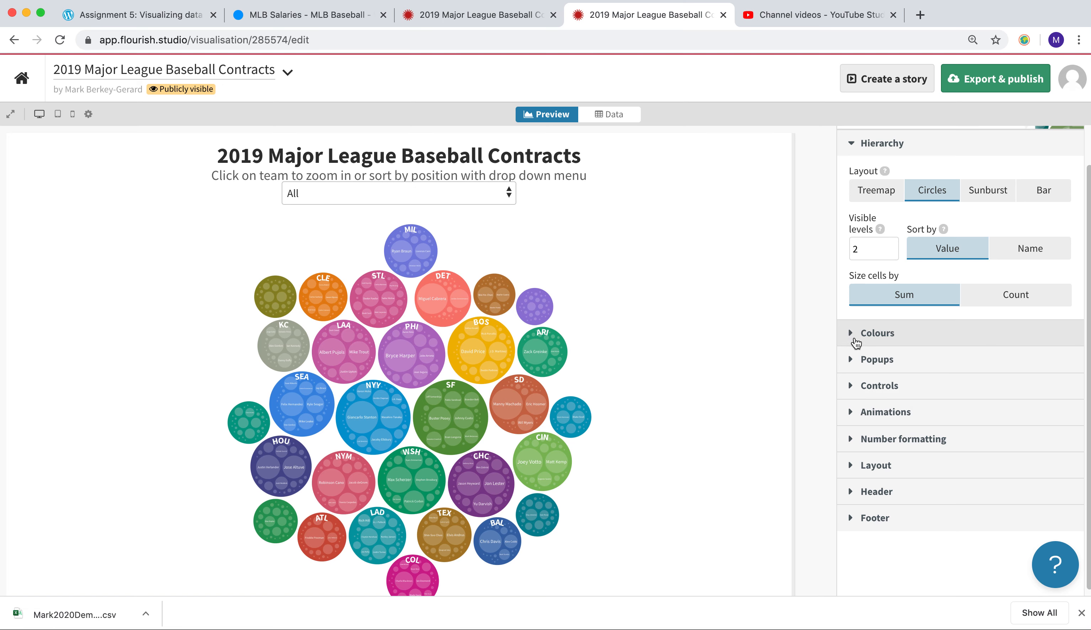
click(158, 25)
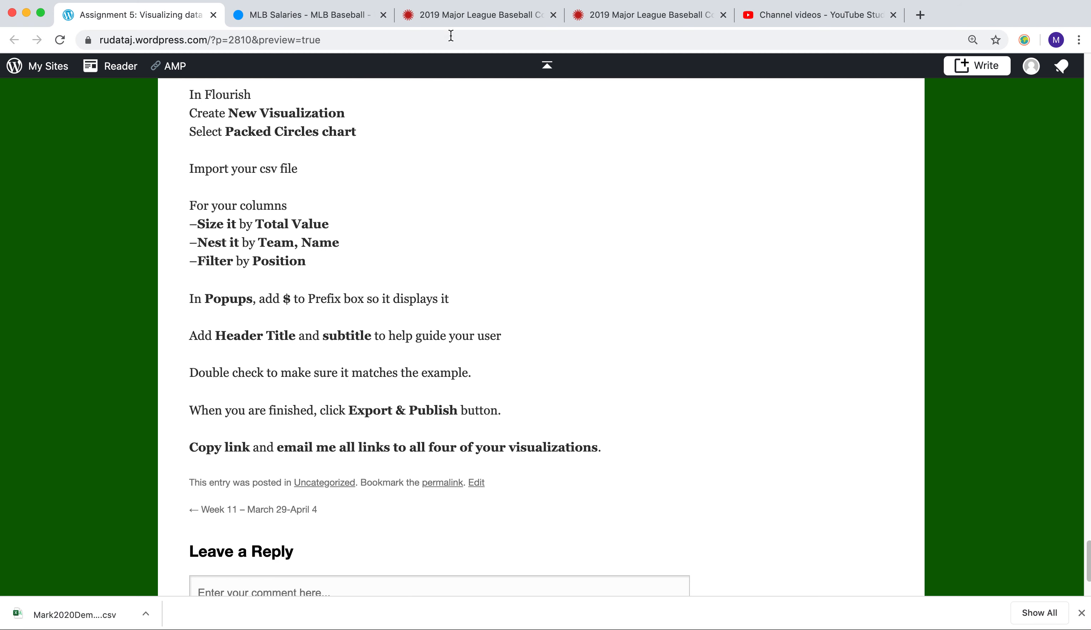
click(624, 20)
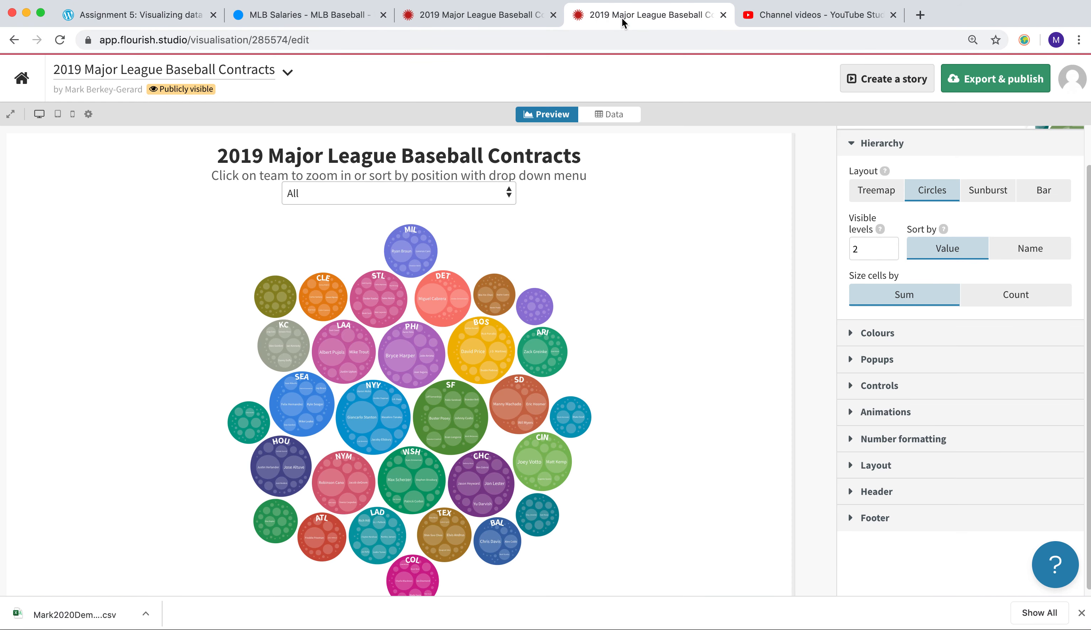
click(851, 359)
scroll(1089, 534, down, 6)
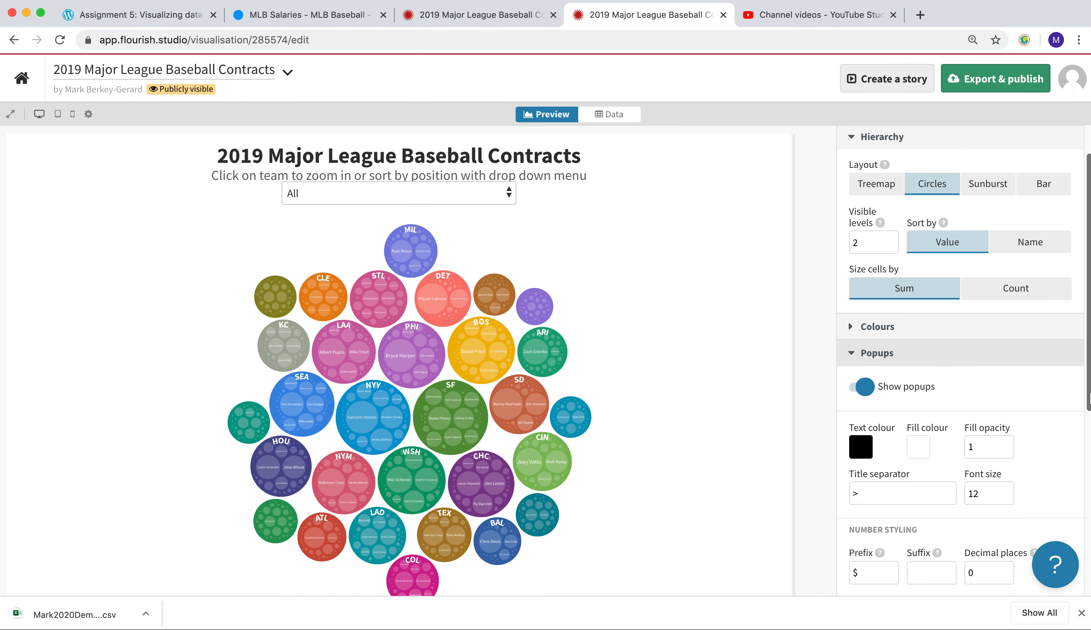
scroll(1089, 534, down, 2)
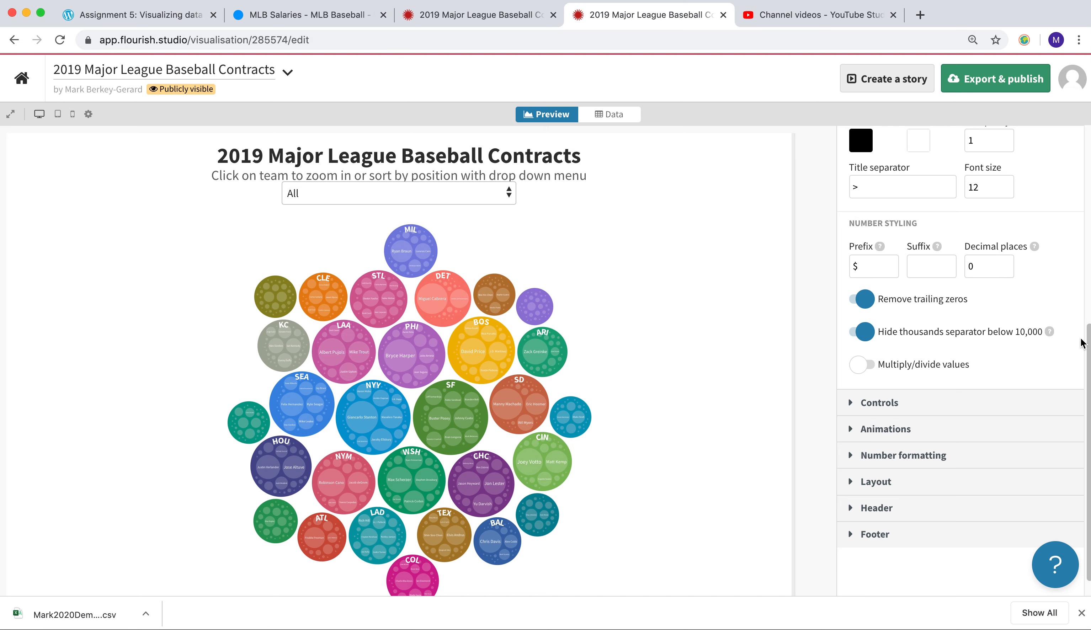
drag(1088, 341, 1088, 279)
Step: Recheck the remaining assignment instructions and collapse the Popups settings in the Flourish editor
click(112, 16)
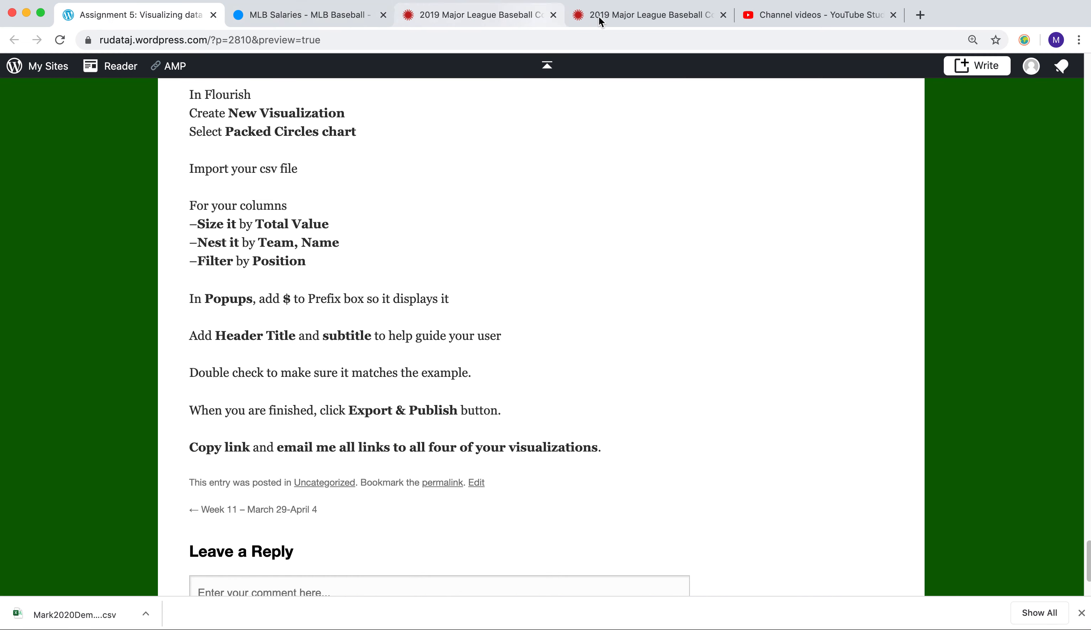
click(611, 17)
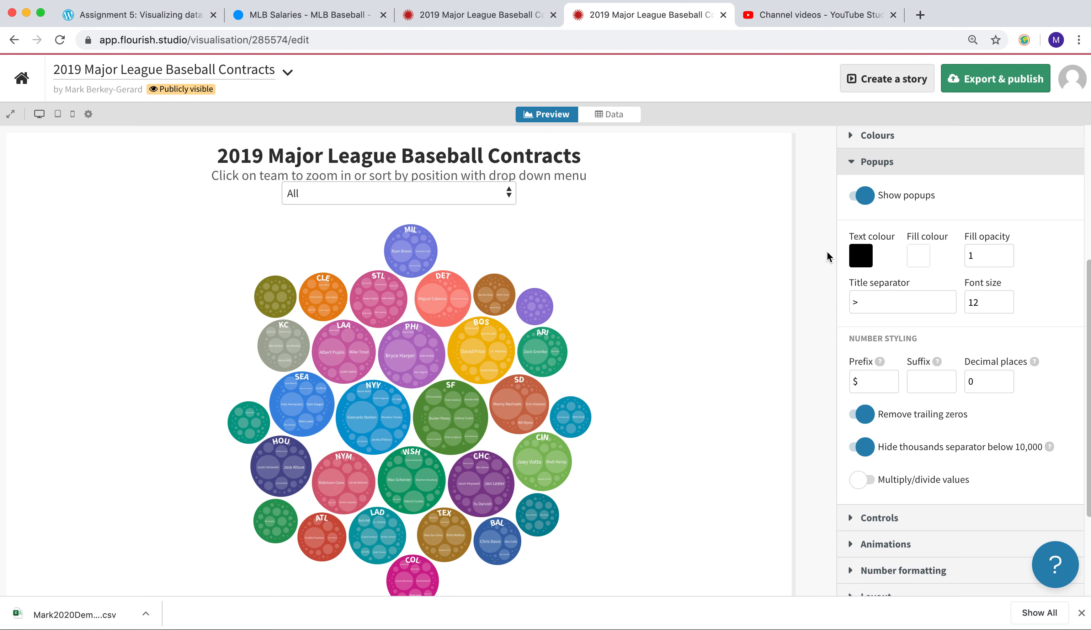
click(857, 163)
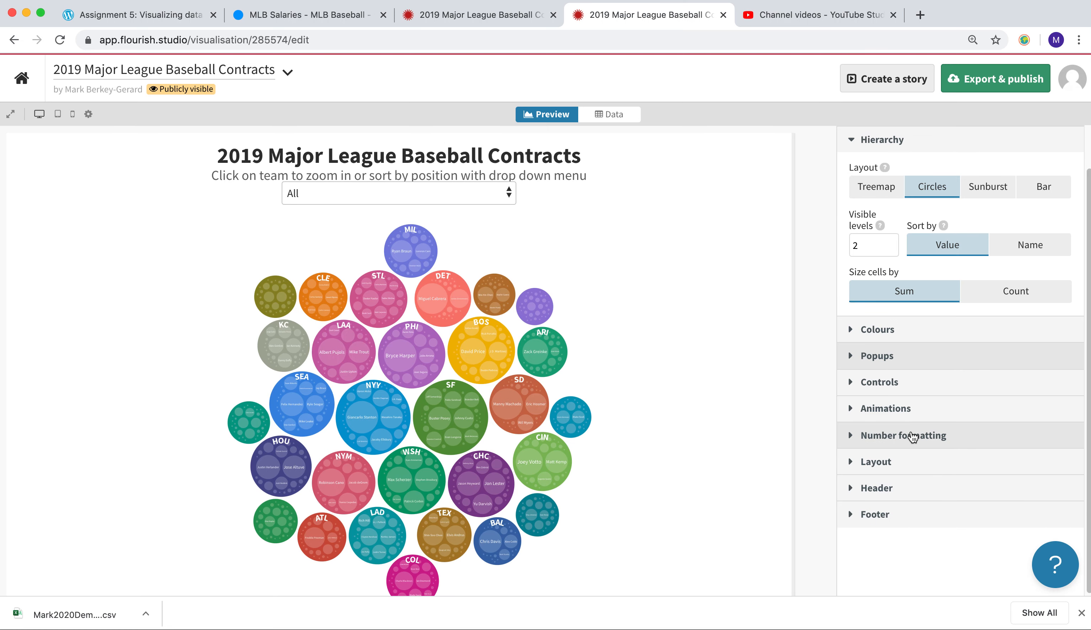
Step: Examine the Header title and subtitle settings, and the Footer source and note settings of the baseball contracts chart
click(853, 493)
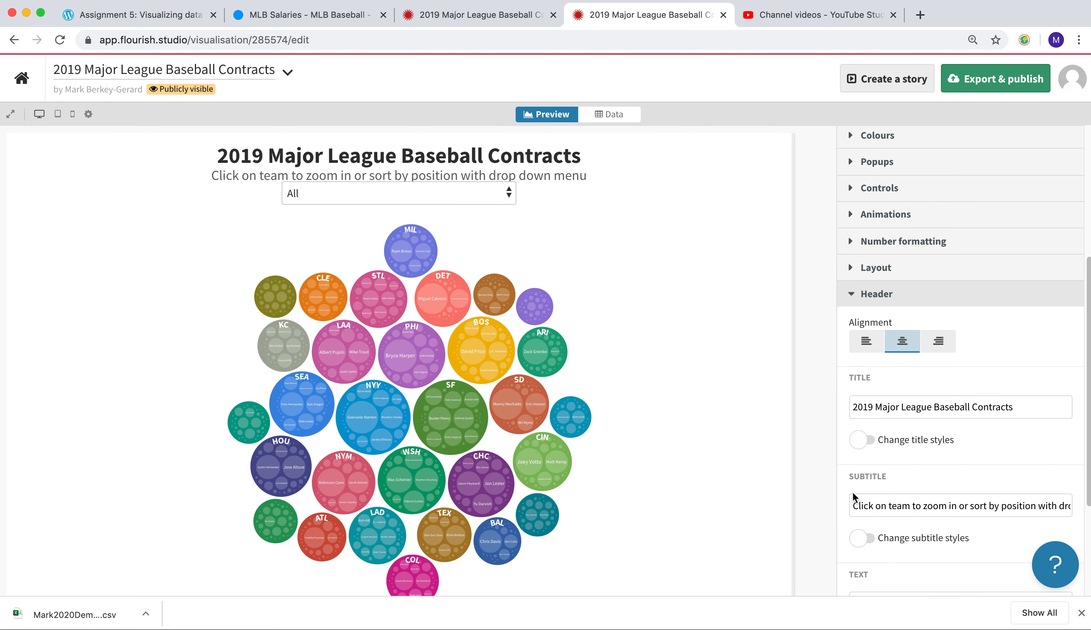
click(853, 299)
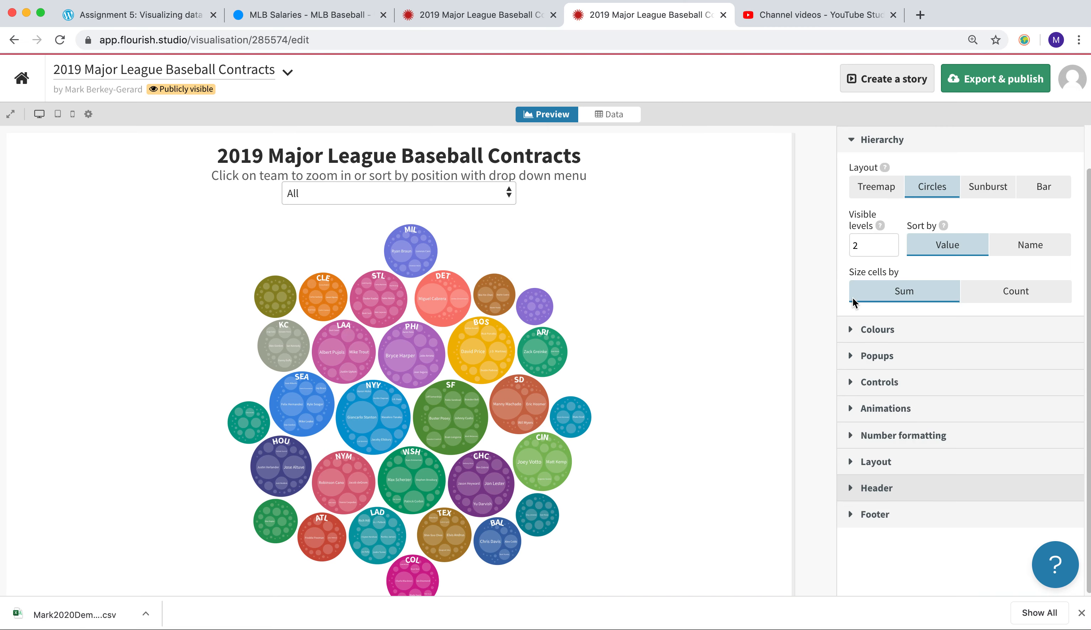
click(853, 515)
drag(1088, 453, 1089, 518)
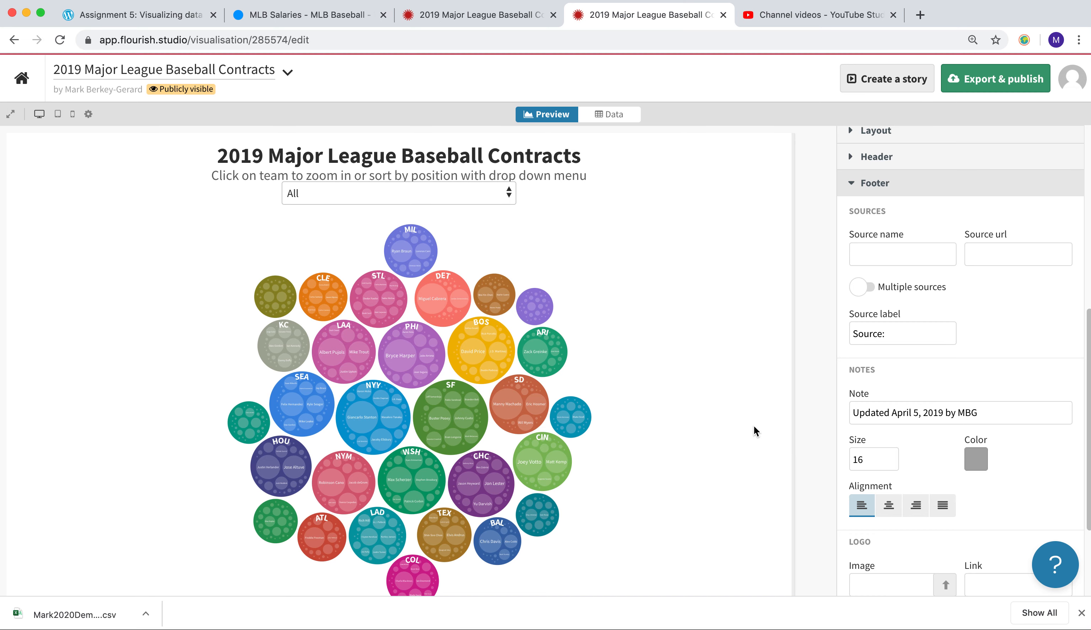
Step: Switch to the WordPress assignment page and review it from the final submission instructions back up to the list of four visualizations
click(171, 17)
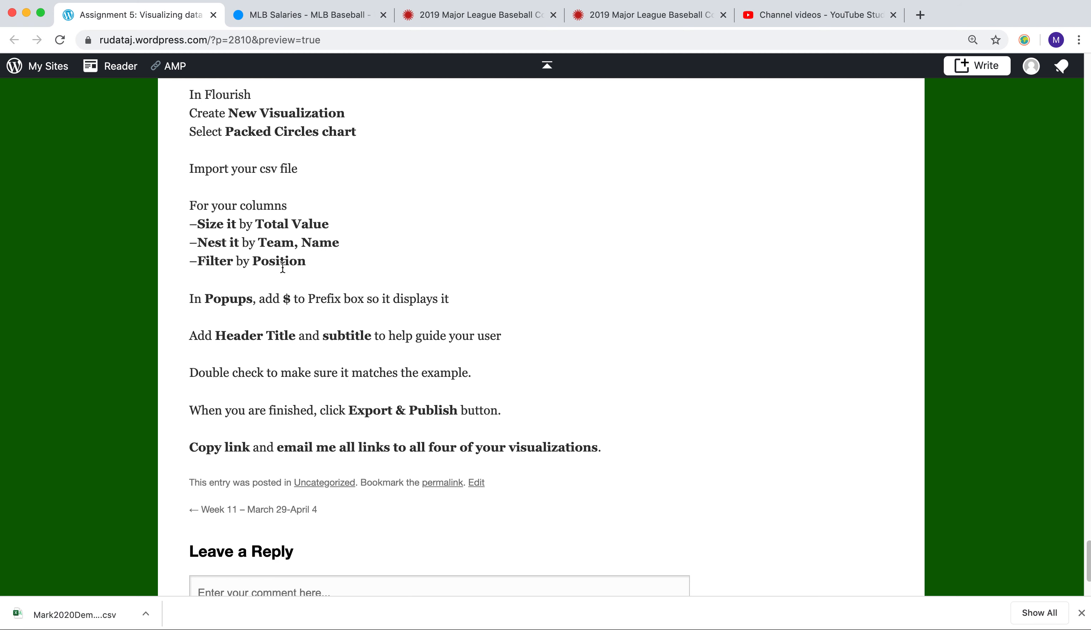
scroll(286, 275, up, 6)
scroll(286, 277, up, 9)
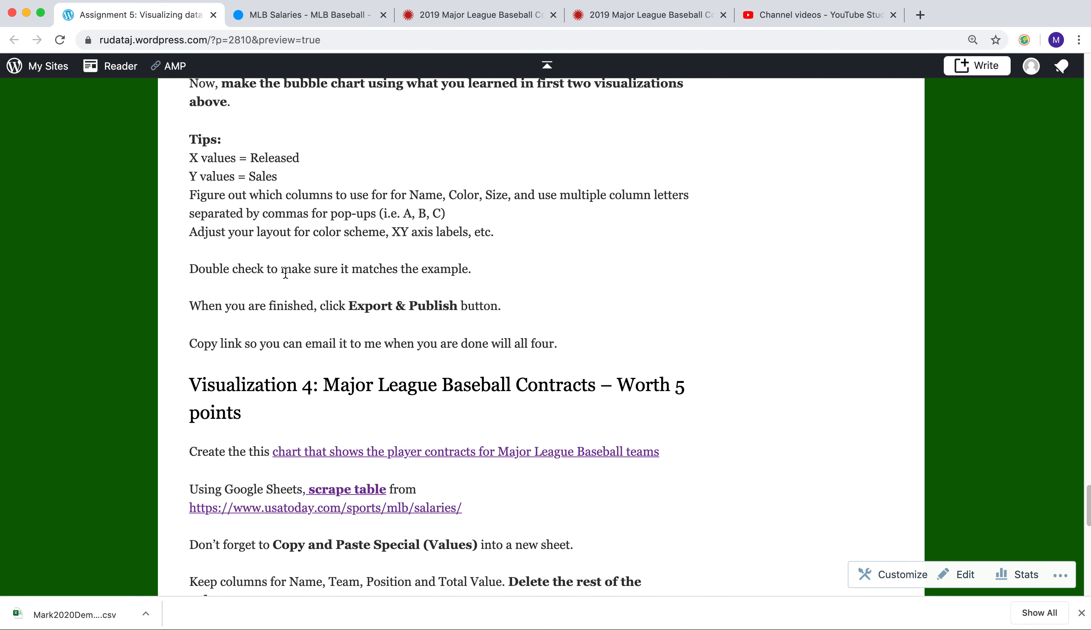
scroll(286, 273, up, 20)
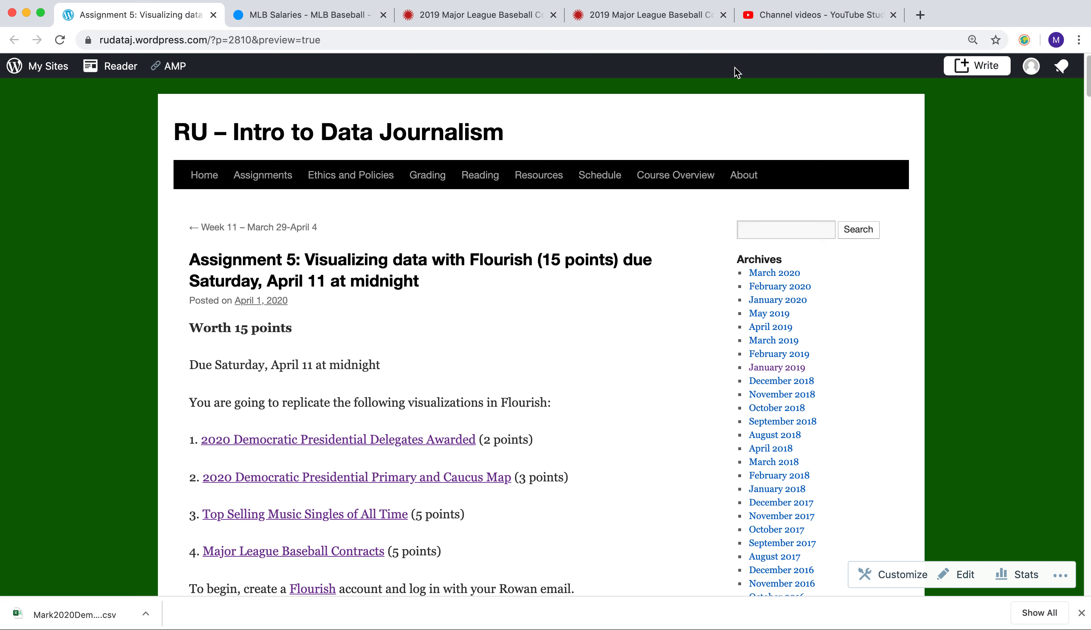
scroll(736, 68, down, 1)
scroll(667, 192, down, 2)
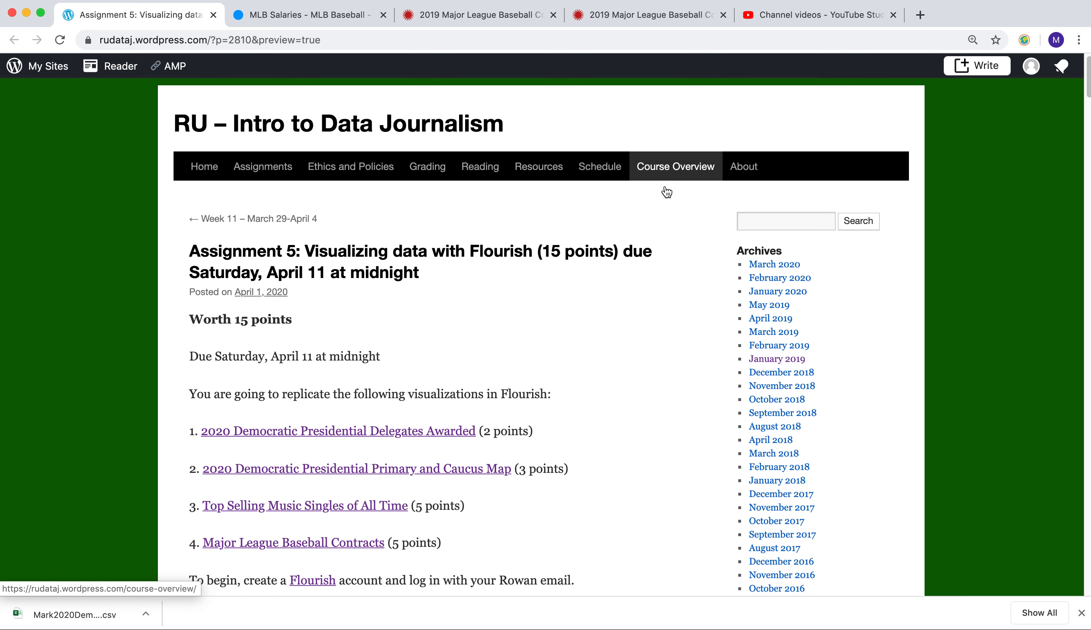